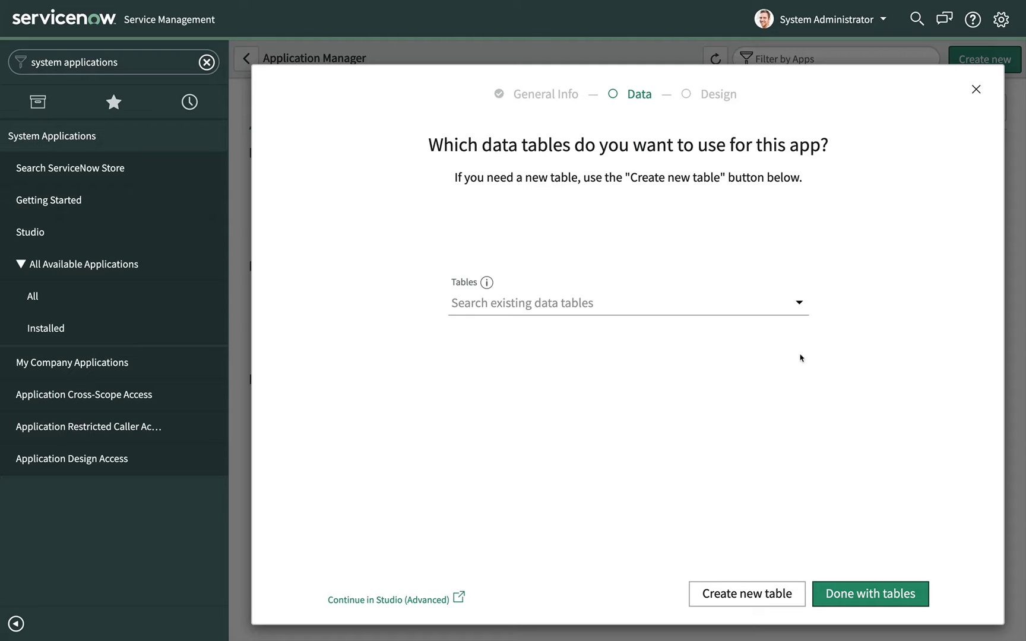
# Start a new data table for the app, using the option to create it from scratch.
pyautogui.click(797, 305)
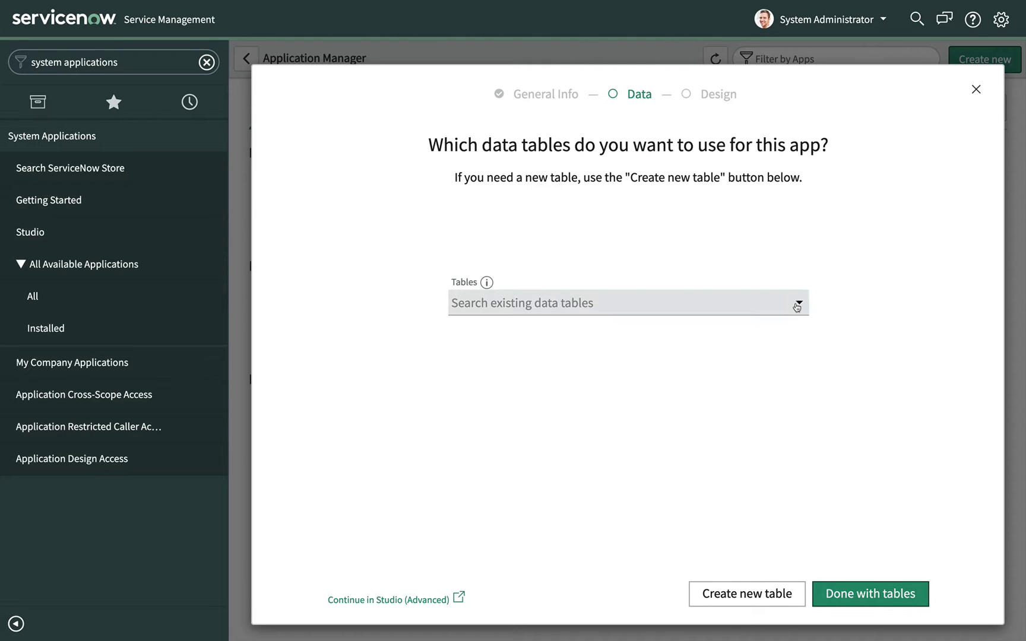
pyautogui.click(847, 307)
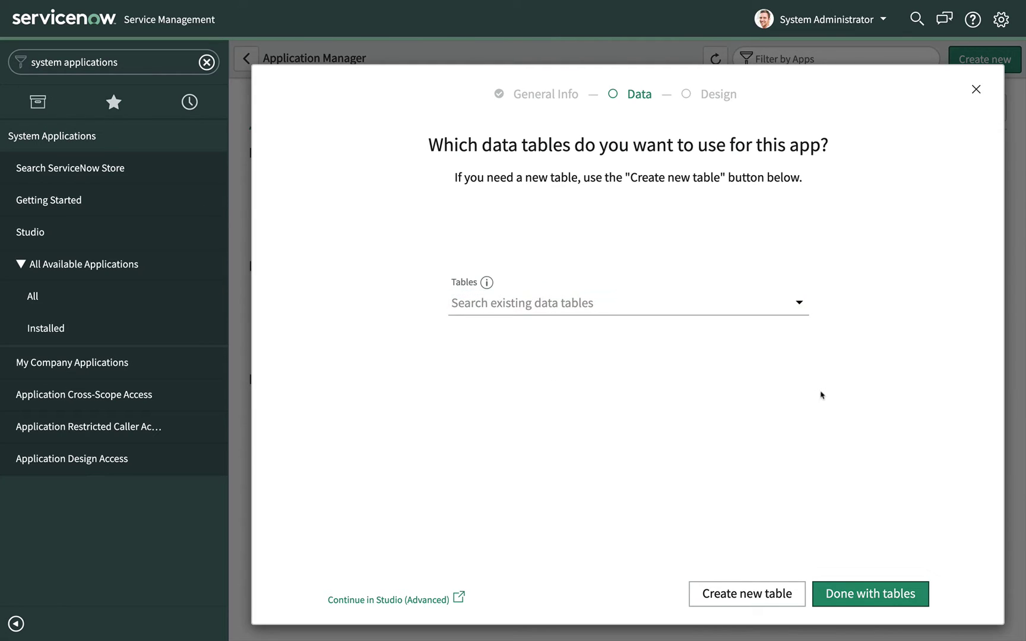
pyautogui.click(761, 599)
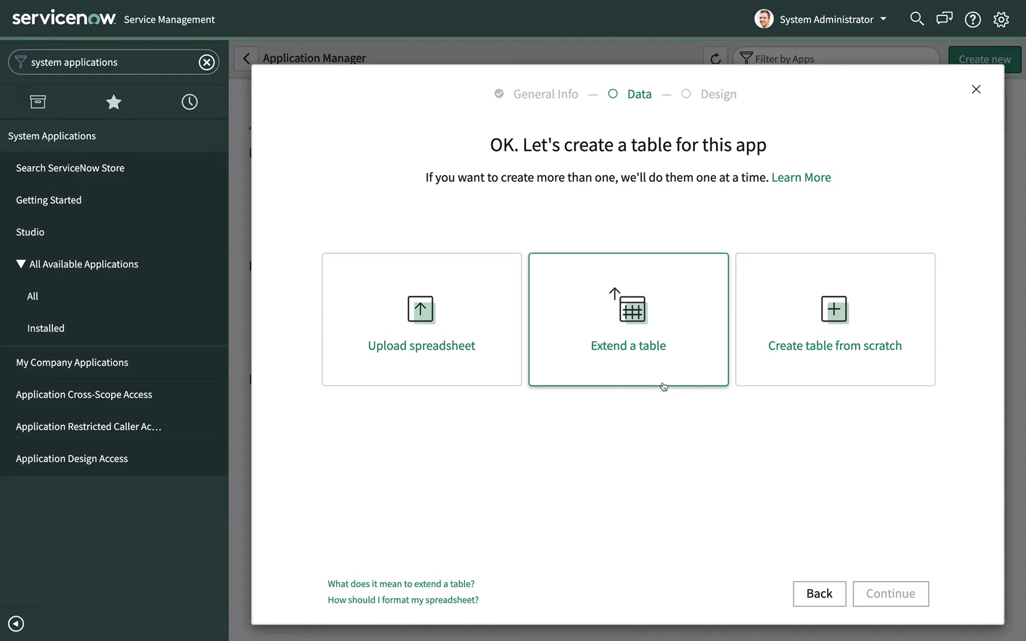
pyautogui.click(793, 371)
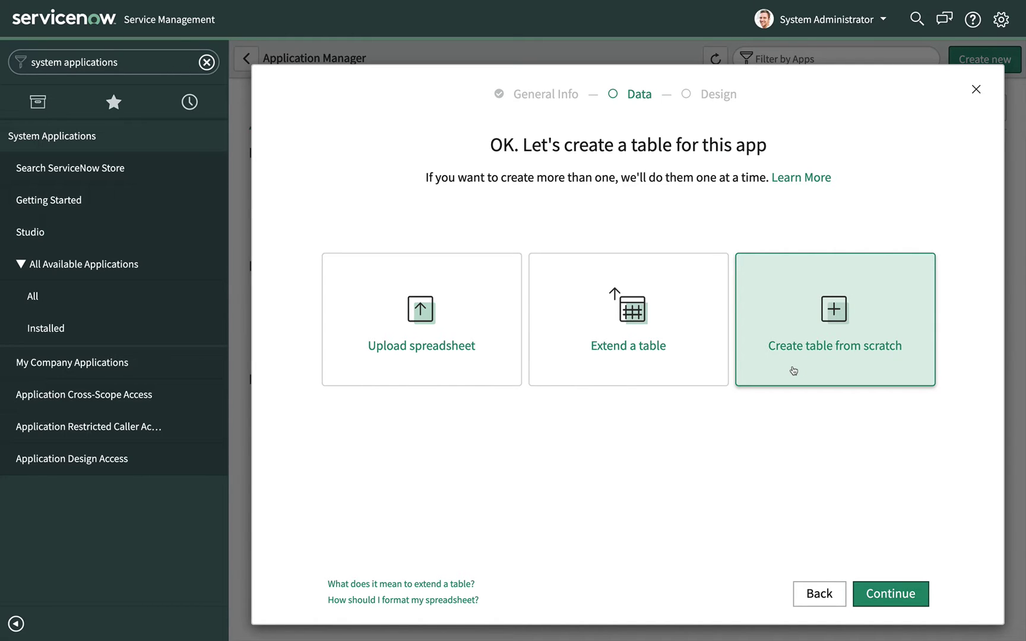
pyautogui.click(887, 591)
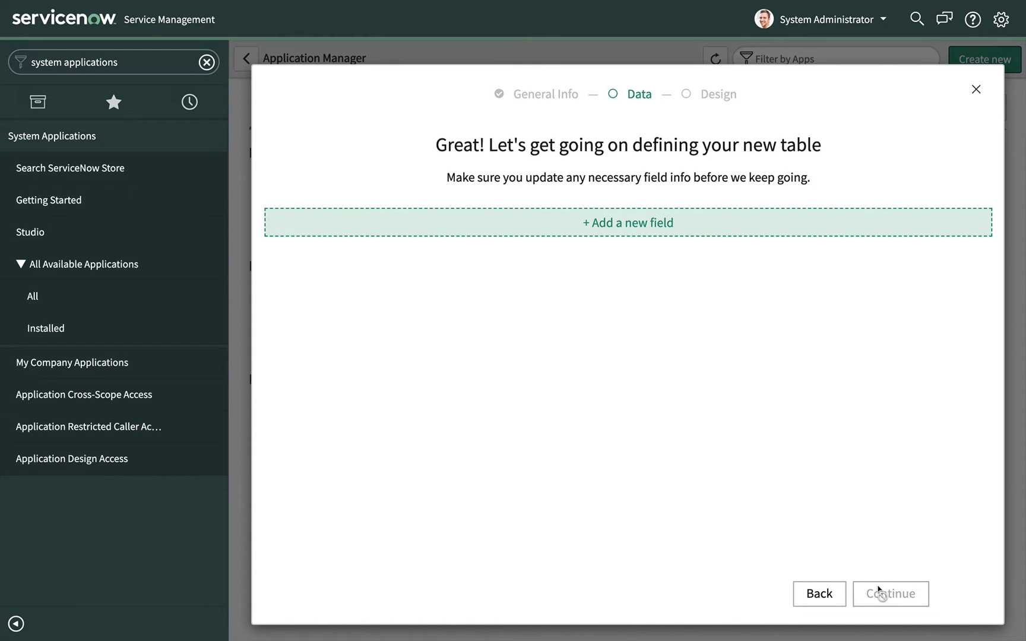
# Add a field labelled "My string field" to the new table and set its type to String.
pyautogui.click(618, 227)
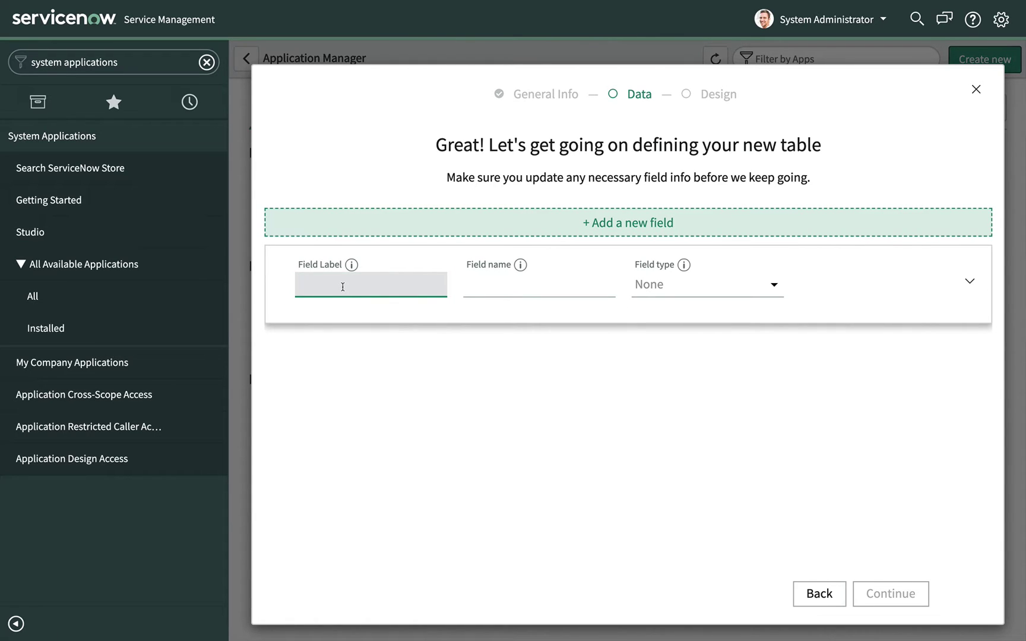
pyautogui.write('My stin')
pyautogui.press('BackSpace')
pyautogui.write('ring f')
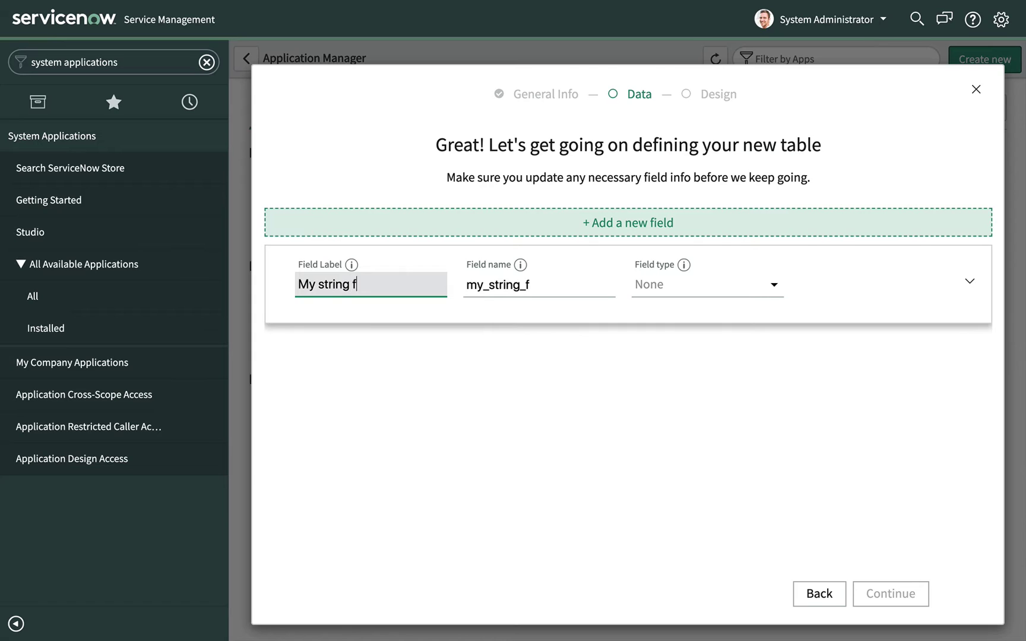
pyautogui.write('ield')
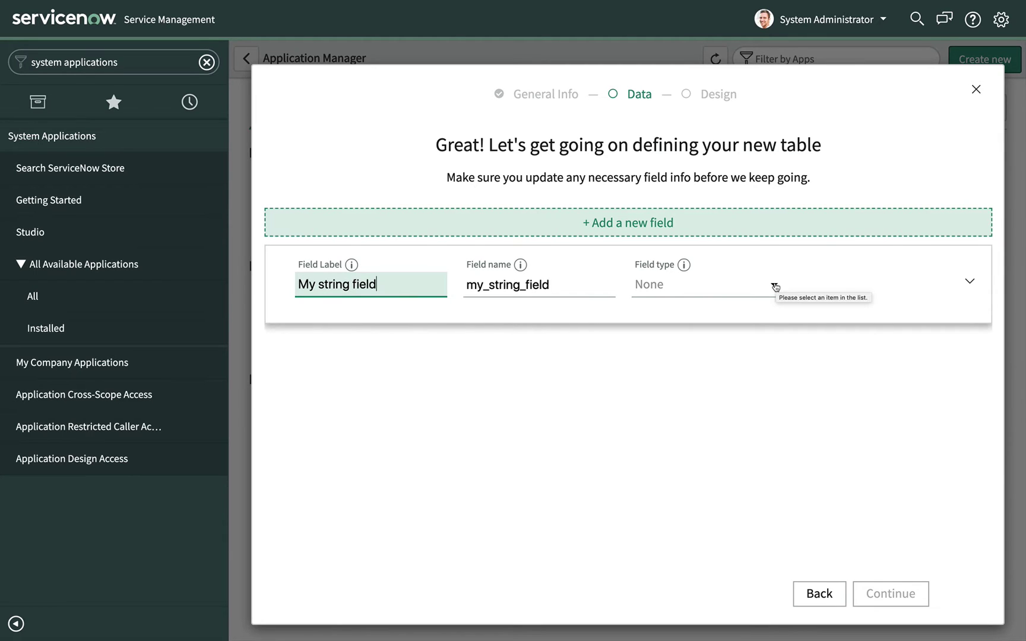
pyautogui.click(775, 287)
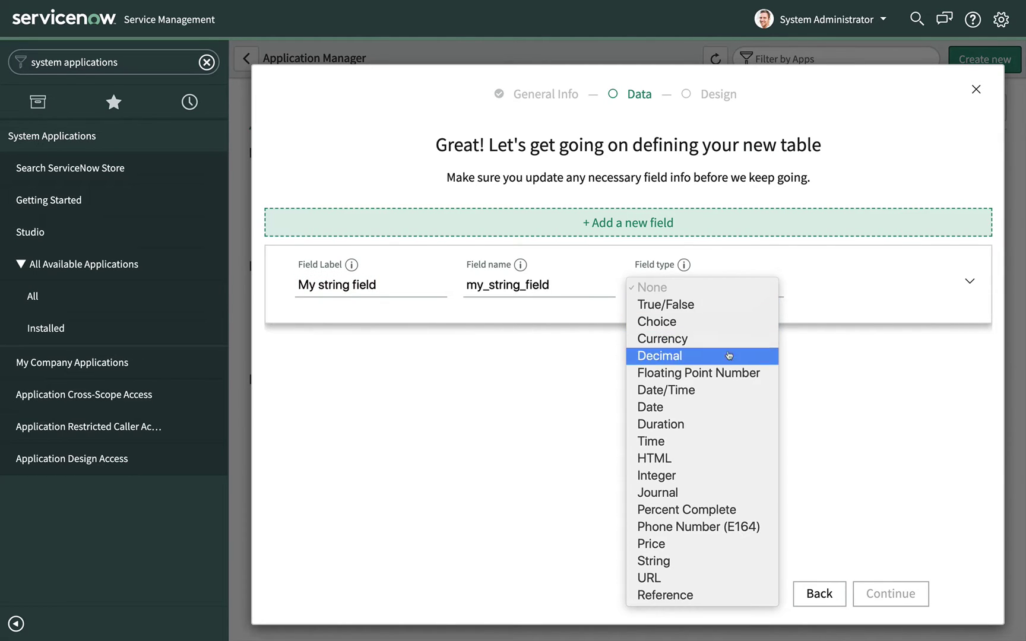
pyautogui.click(735, 565)
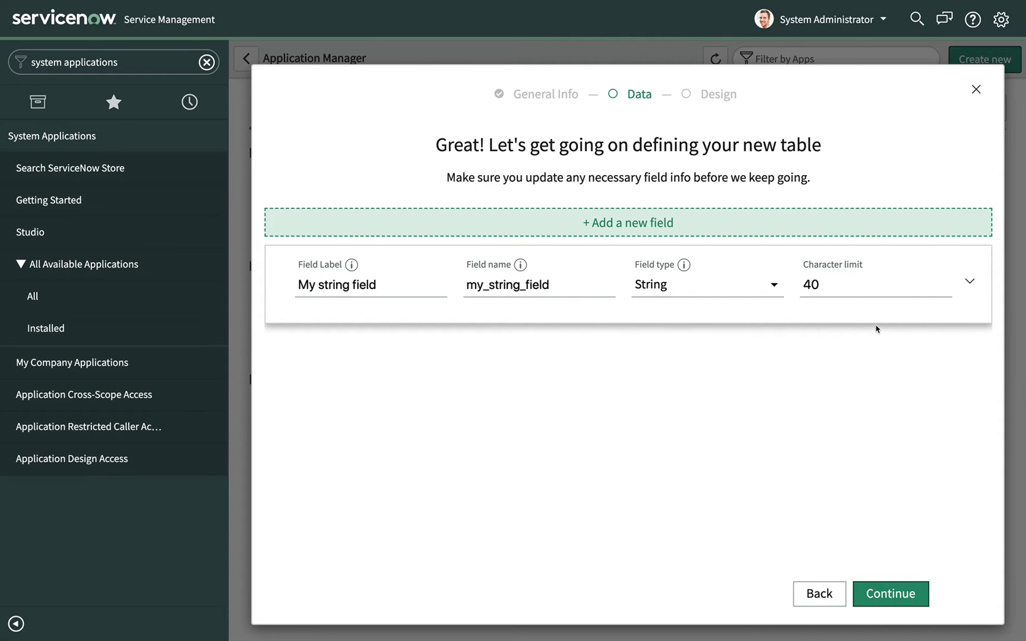
# Make the string field mandatory, and add an Integer field labelled "My integer field" to complete the field definitions.
pyautogui.click(969, 284)
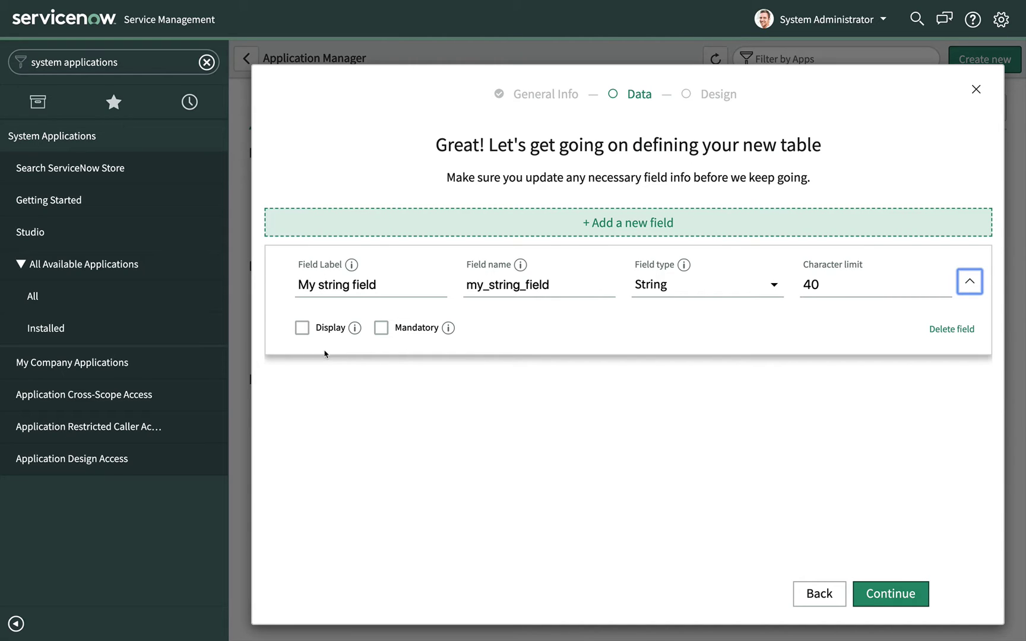
pyautogui.click(380, 327)
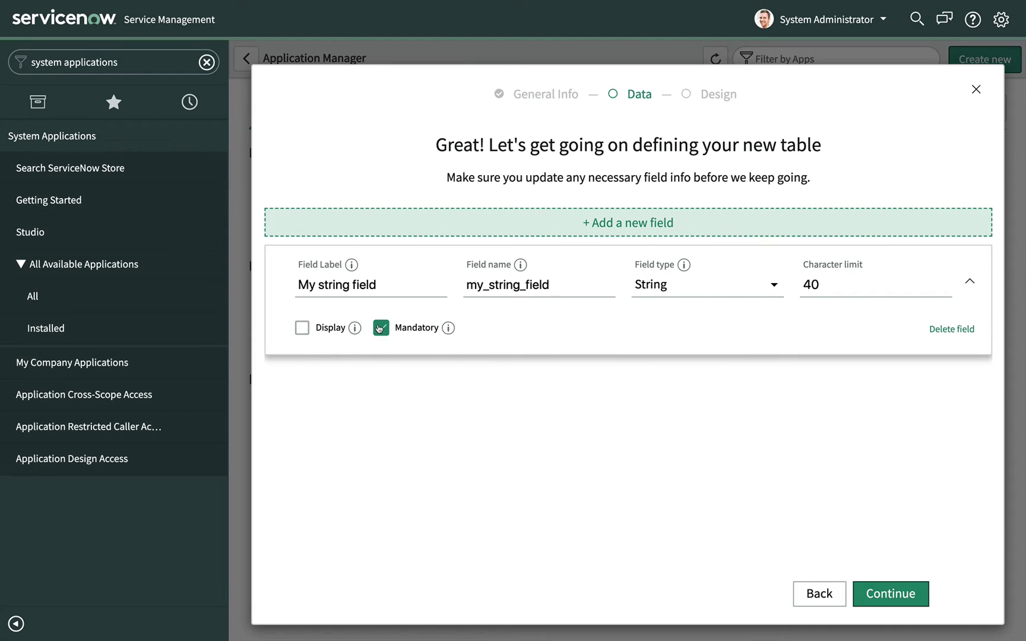
pyautogui.click(642, 234)
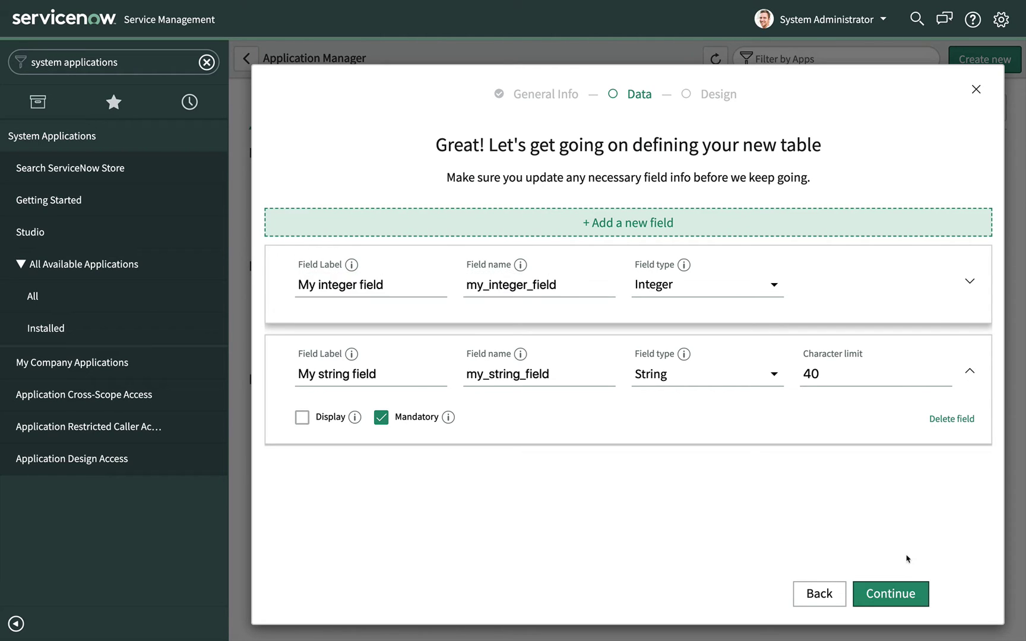
pyautogui.click(902, 592)
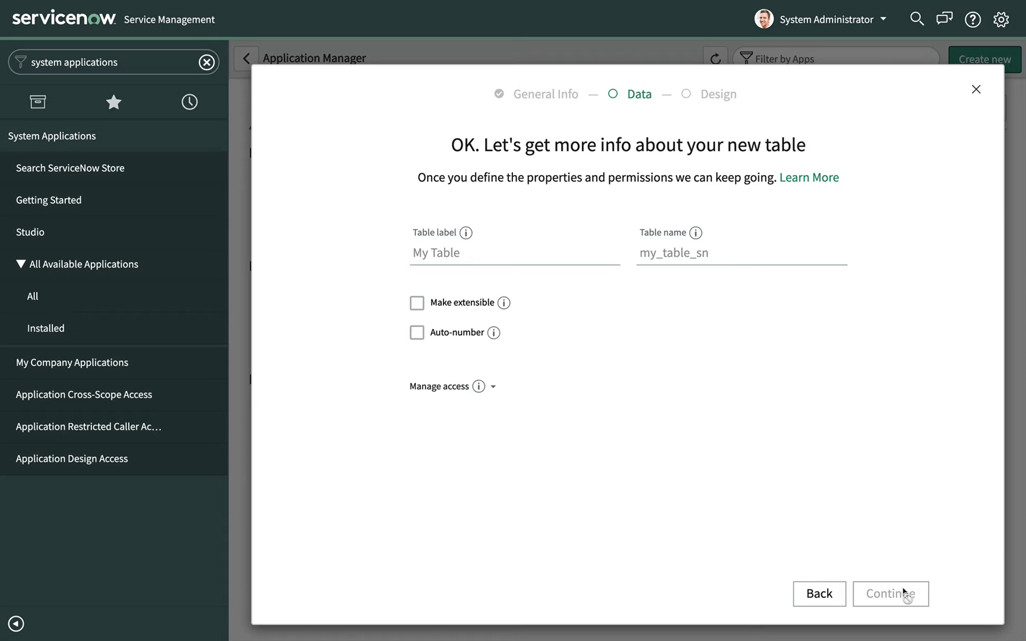
# Set the new table's label to "My Custom App Table".
pyautogui.click(448, 260)
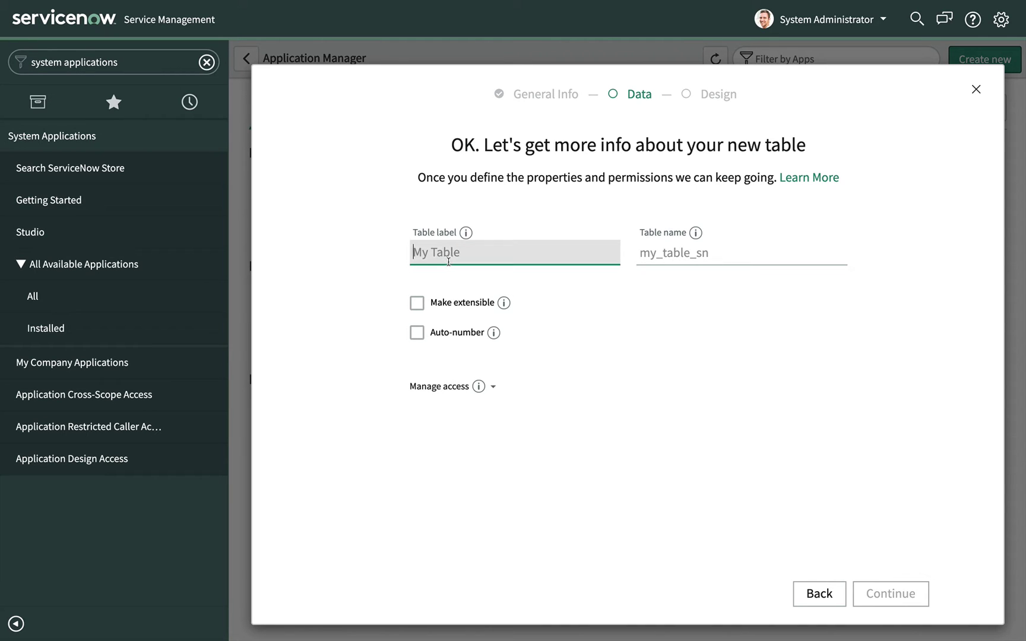
pyautogui.write('M')
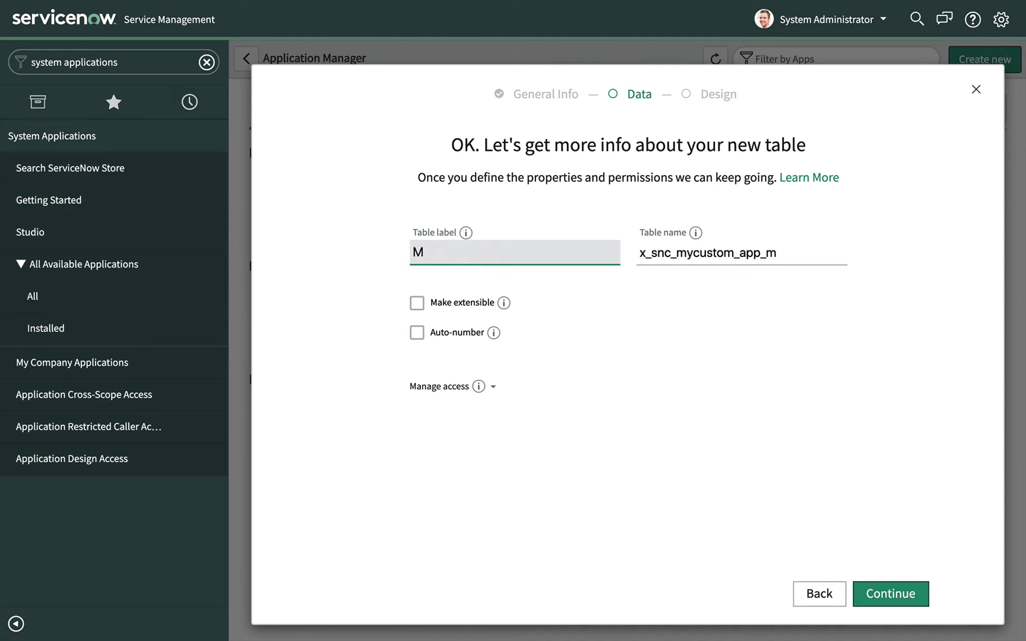
pyautogui.write('y Custom Ap')
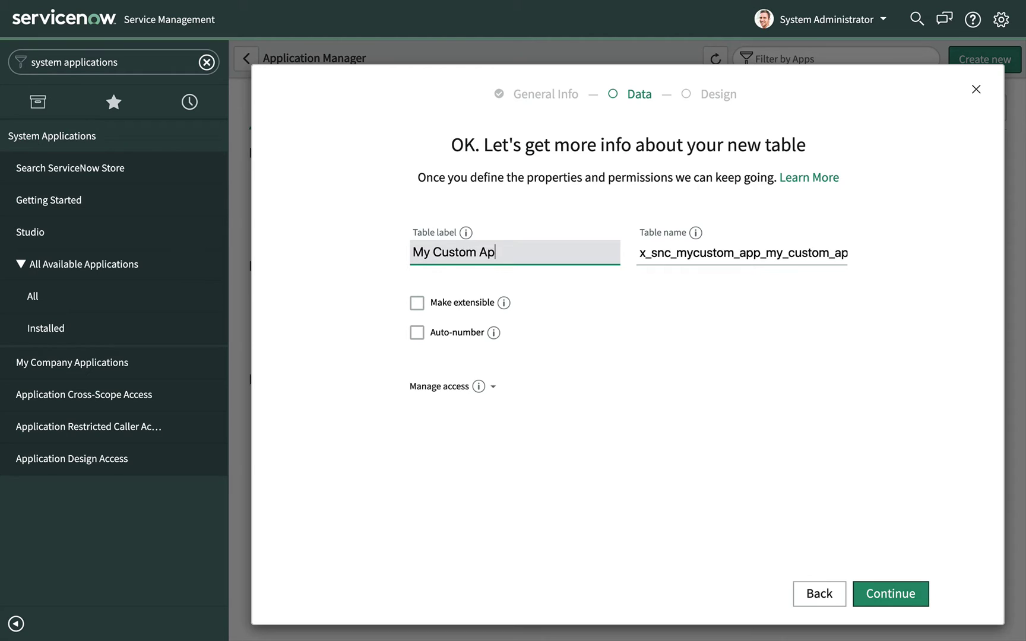
pyautogui.write('p Table')
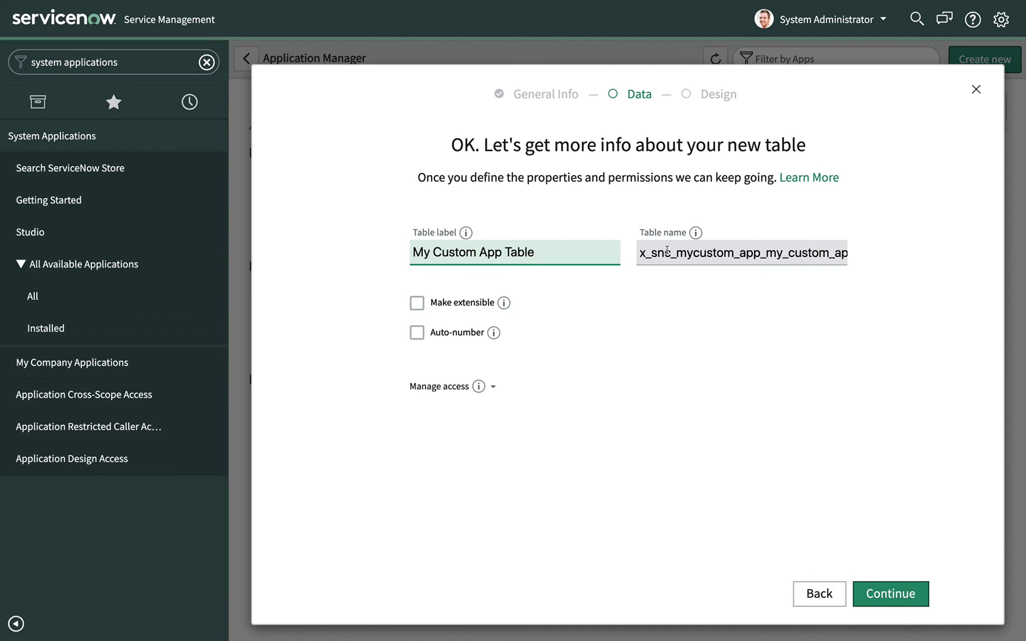
# Enable auto-numbering for the table, leaving it non-extensible, and set the number of digits to 6.
pyautogui.click(418, 304)
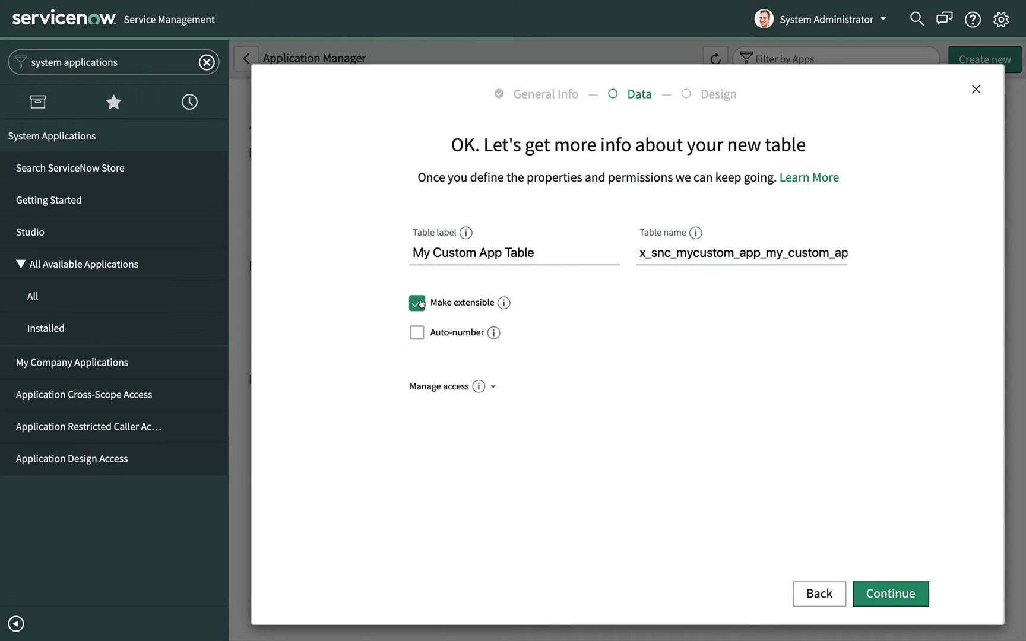
pyautogui.click(418, 304)
pyautogui.click(418, 333)
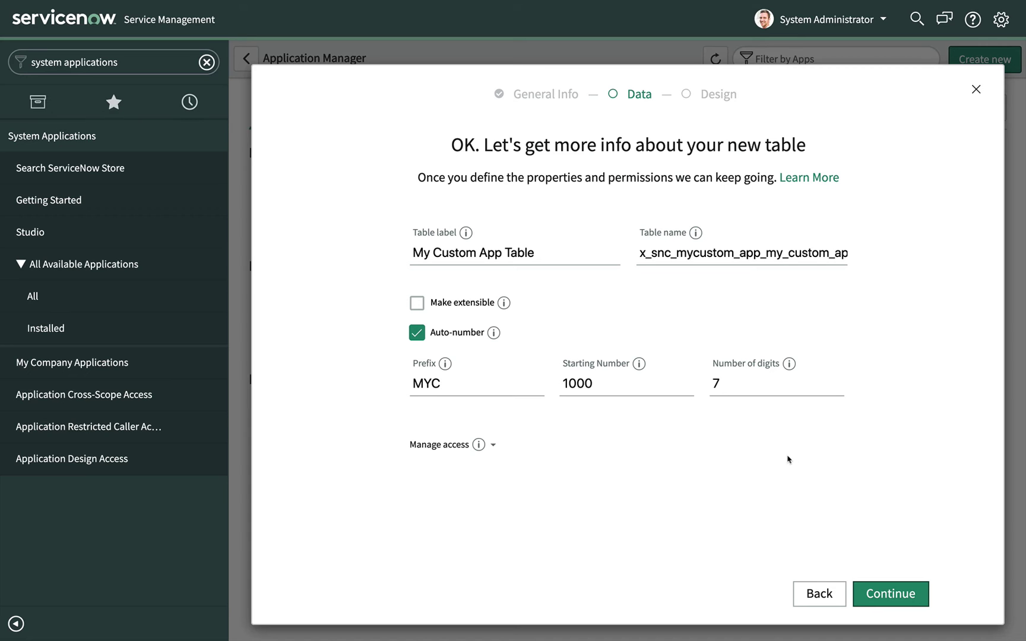
pyautogui.moveTo(720, 384); pyautogui.dragTo(706, 387)
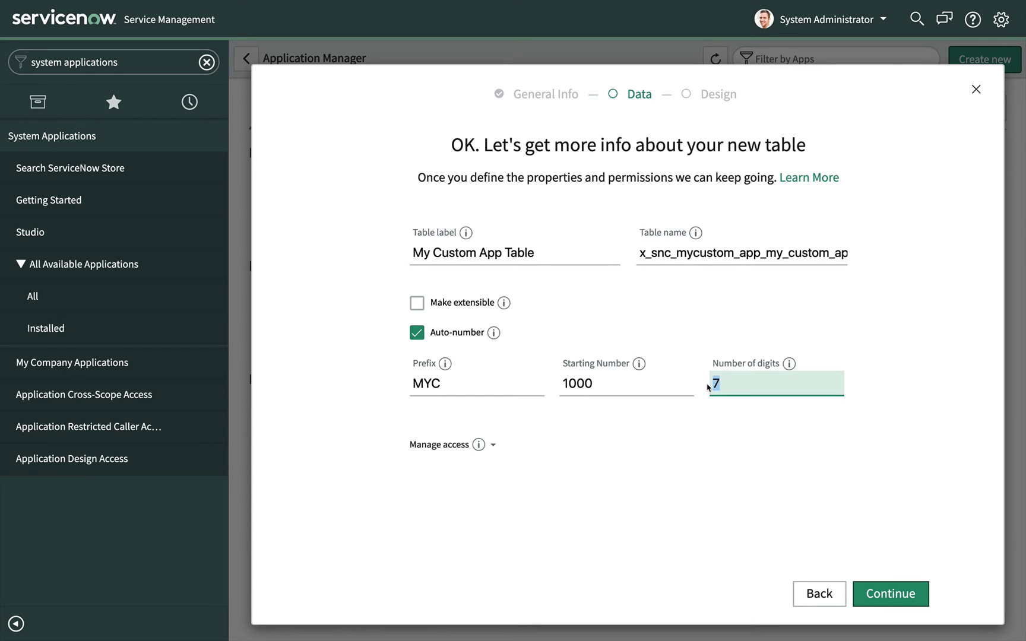
pyautogui.write('6')
pyautogui.click(728, 418)
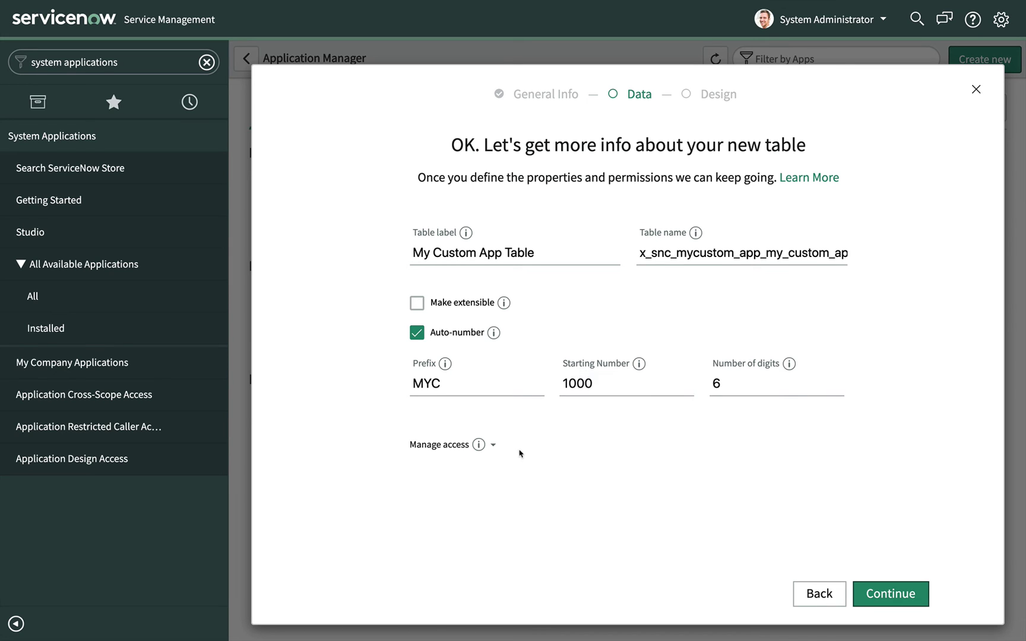
# Remove the Delete permission from the x_snc_mycustom_app.user role in the table's access settings.
pyautogui.click(493, 446)
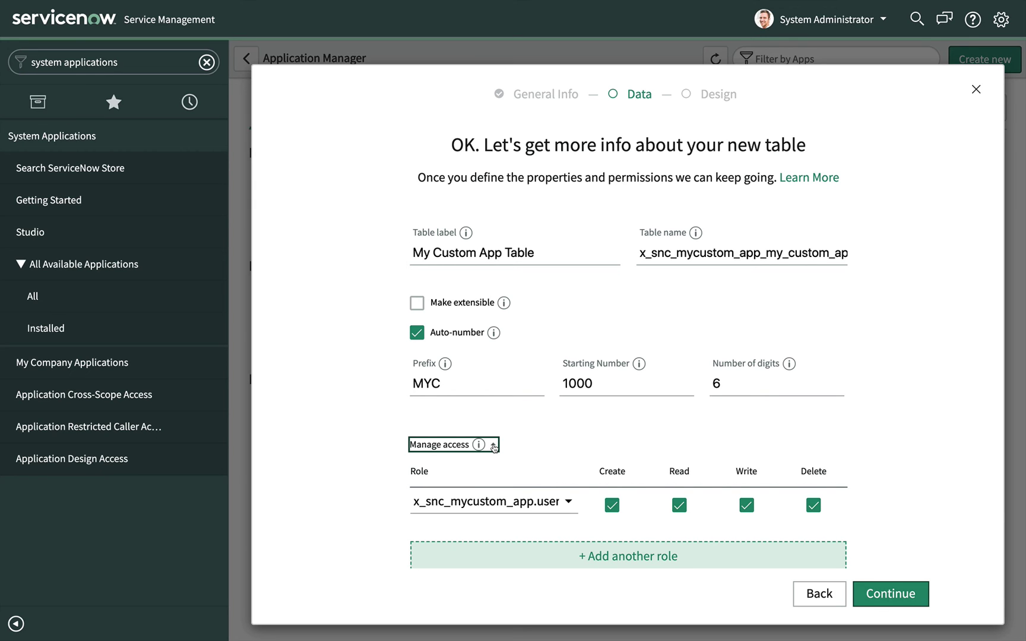
pyautogui.scroll(-1, 382, 500)
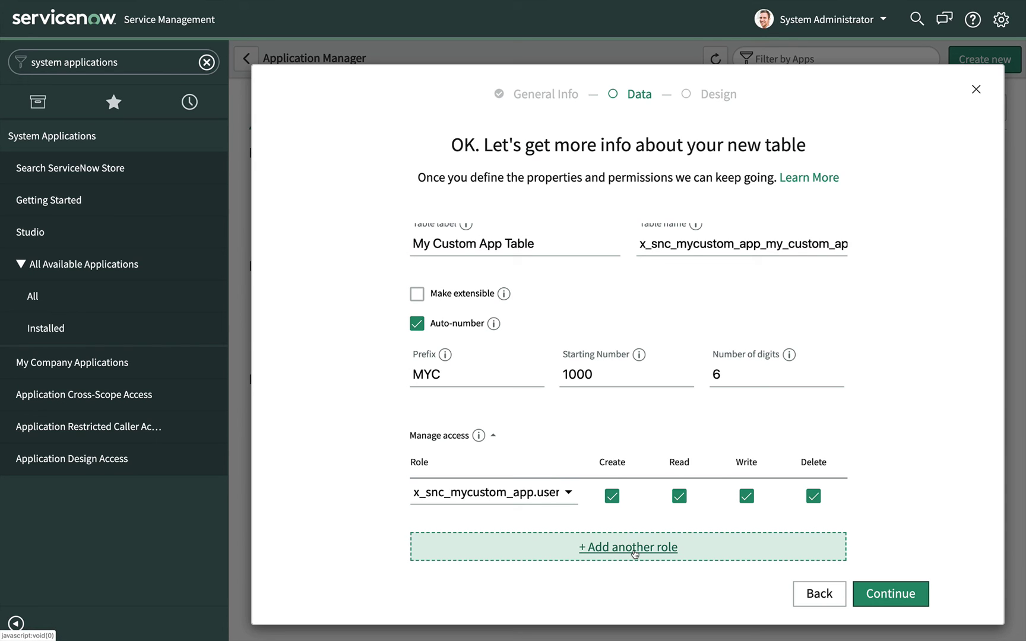
pyautogui.moveTo(688, 520)
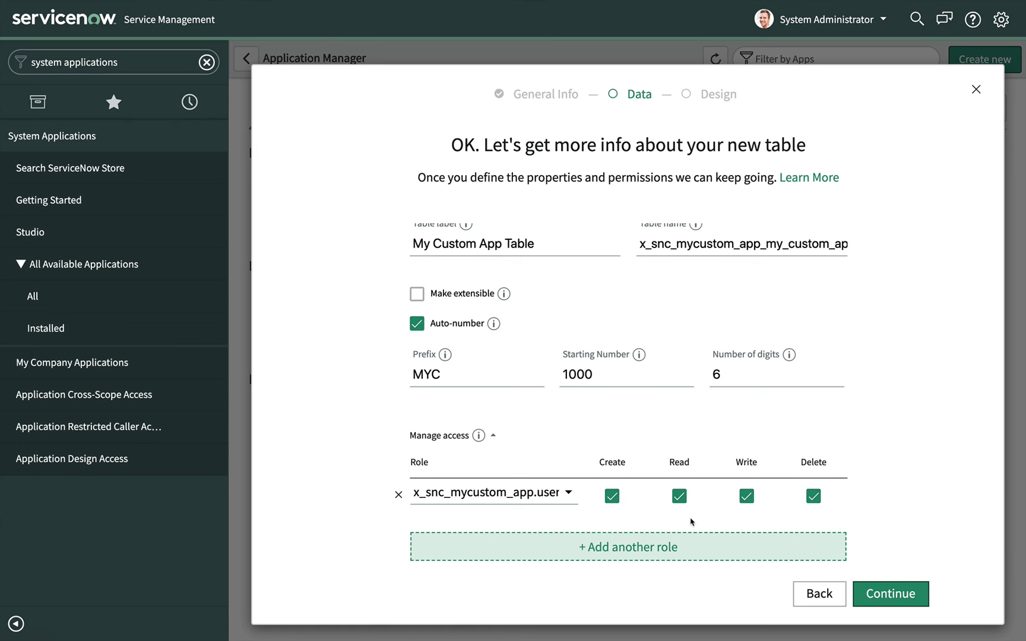
pyautogui.click(813, 497)
# Create the table and finish the data stage to reach the app's Design stage.
pyautogui.click(901, 599)
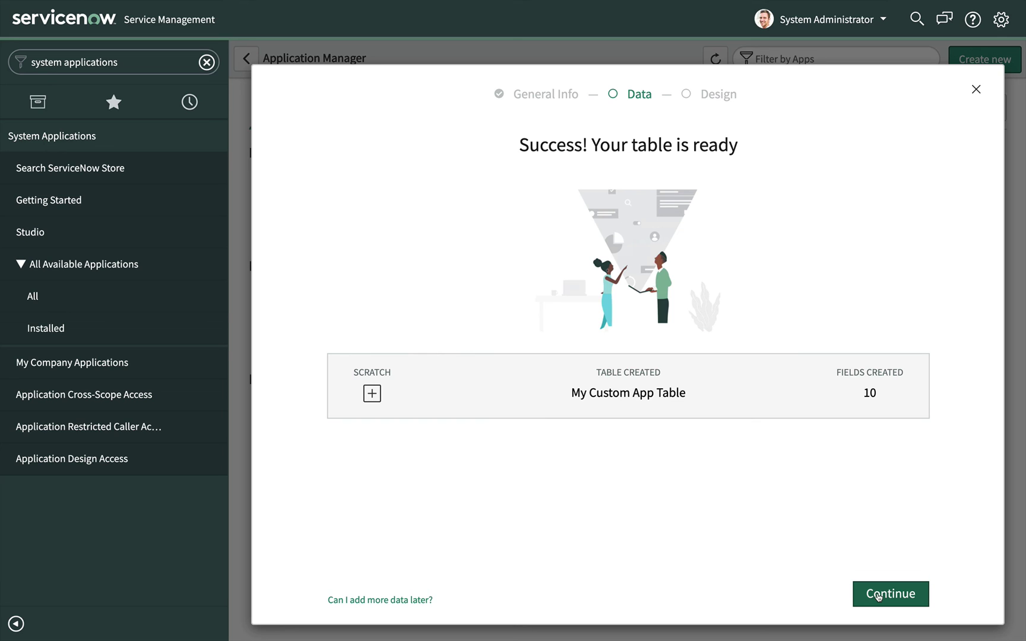
pyautogui.click(878, 596)
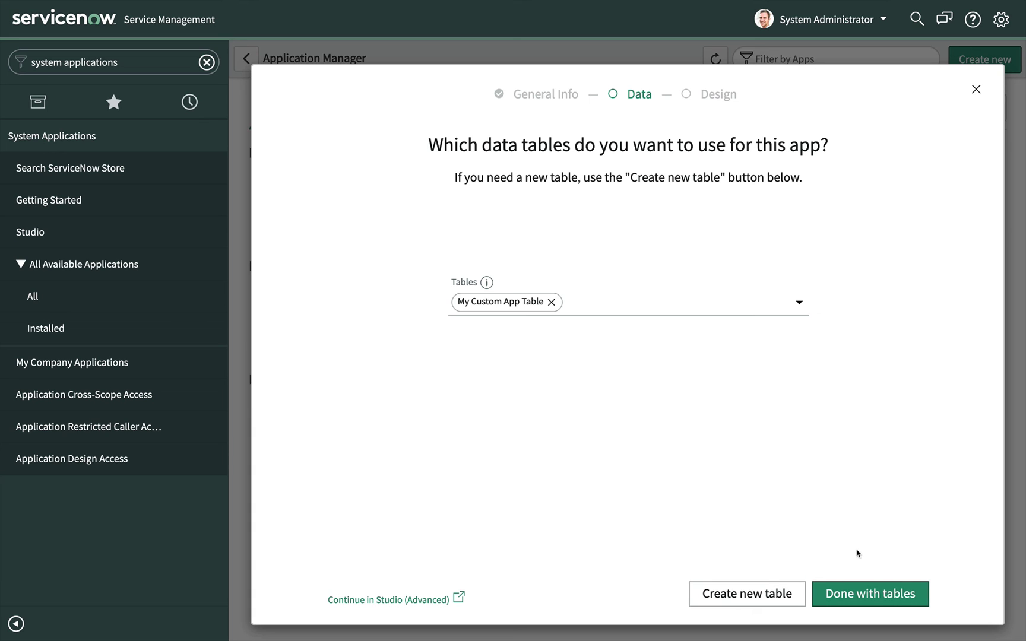
pyautogui.click(865, 594)
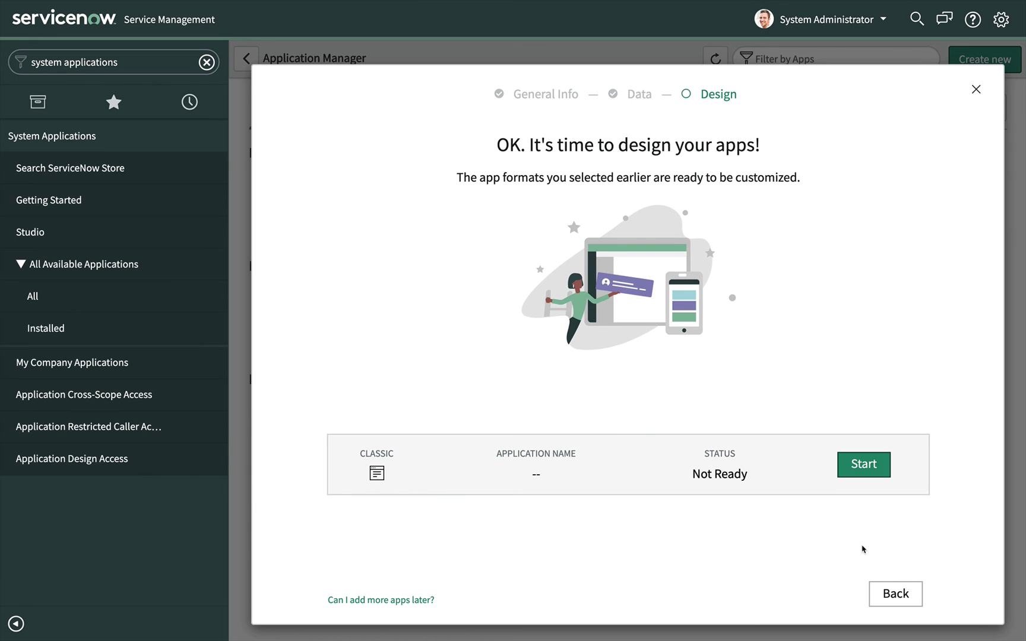